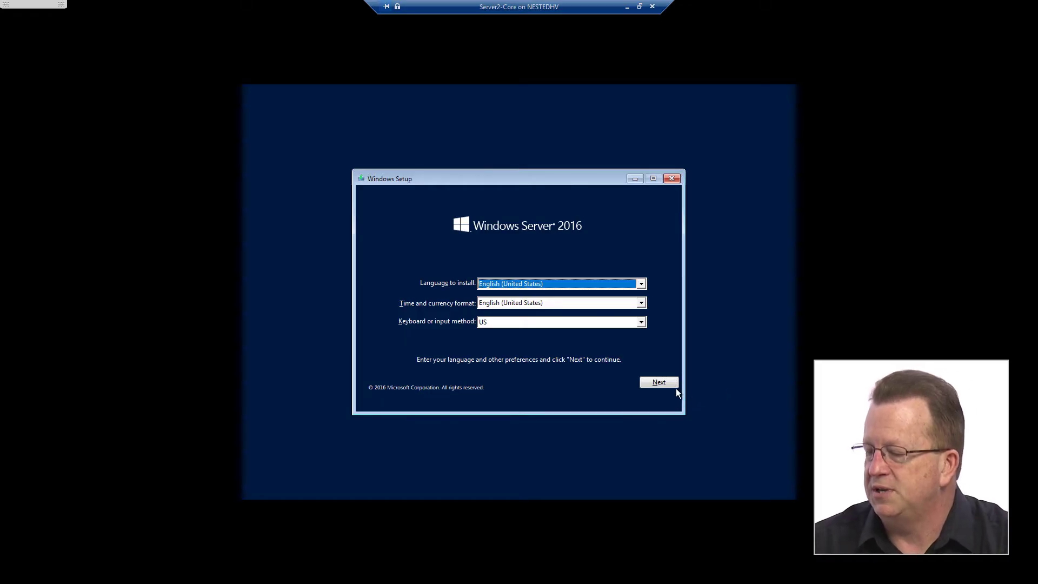
Step: Keep English (United States) language and keyboard defaults and start the Windows Server installation
{"action": "left_click", "coordinate": [670, 383]}
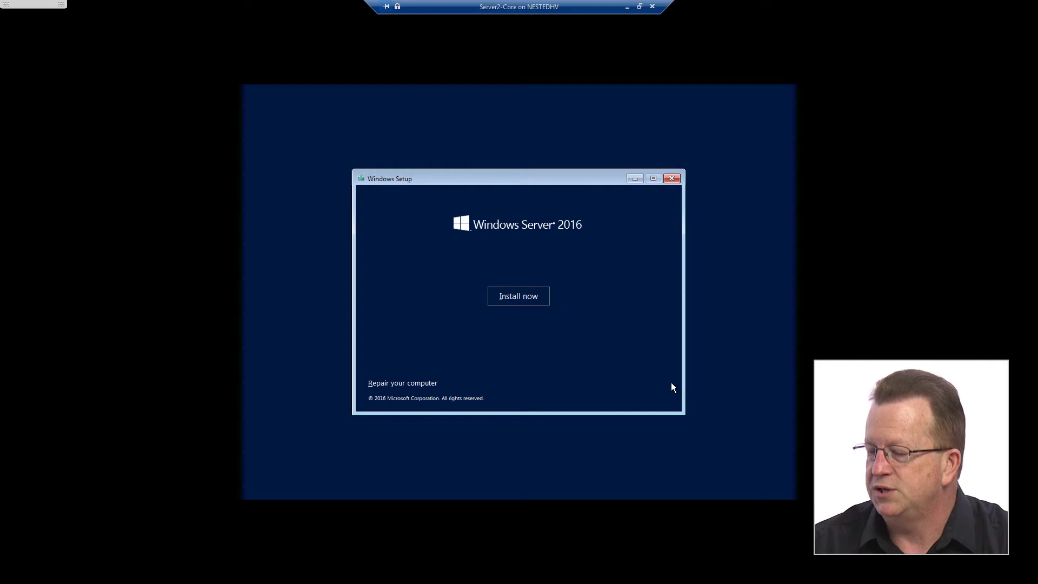
{"action": "left_click", "coordinate": [529, 300]}
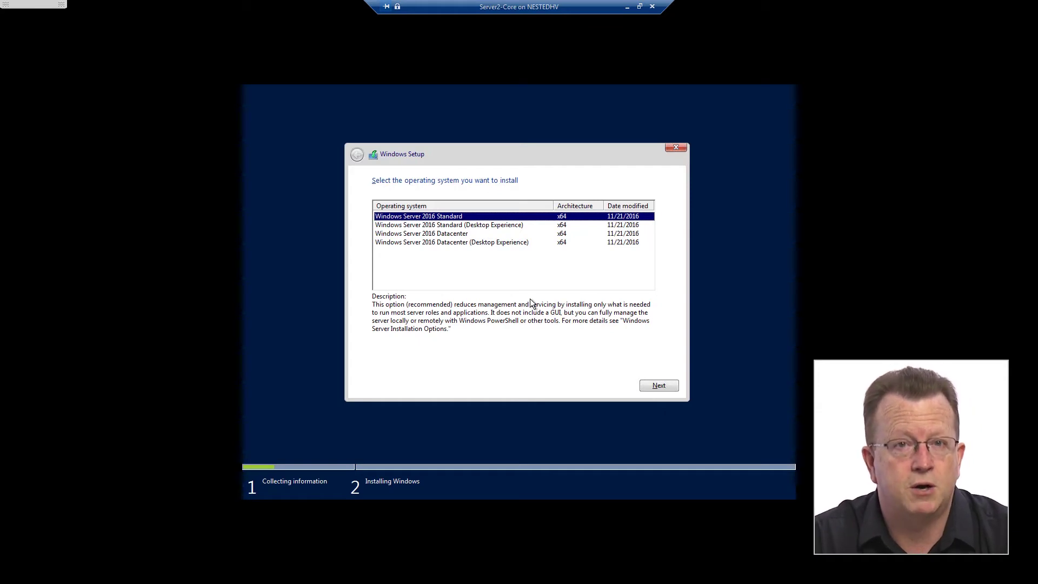
Step: Install Windows Server 2016 Datacenter (Server Core) as a custom clean install on Drive 0's unallocated space
{"action": "left_click", "coordinate": [439, 237]}
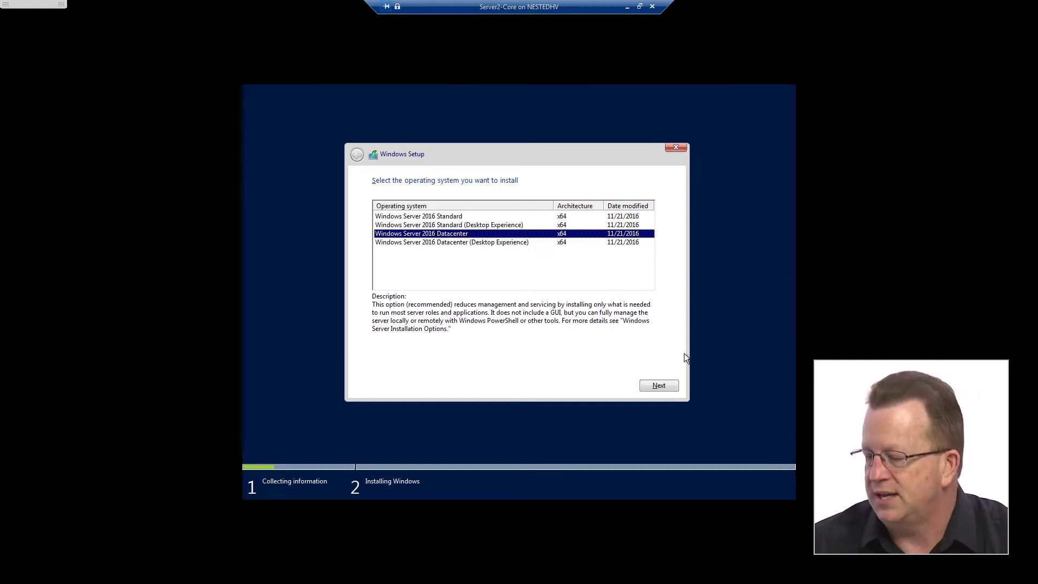
{"action": "left_click", "coordinate": [666, 388]}
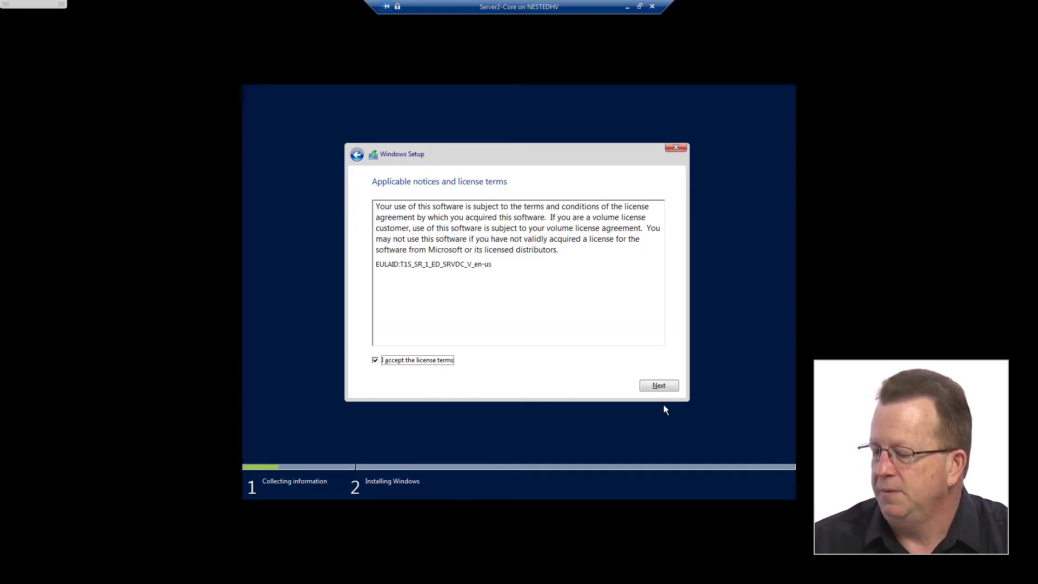
{"action": "left_click", "coordinate": [666, 386]}
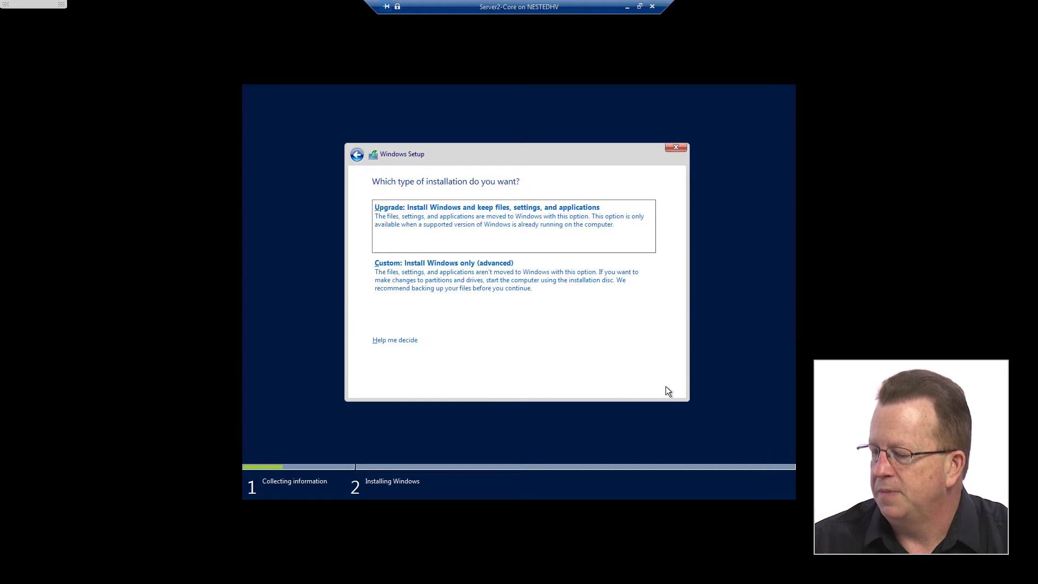
{"action": "left_click", "coordinate": [435, 280]}
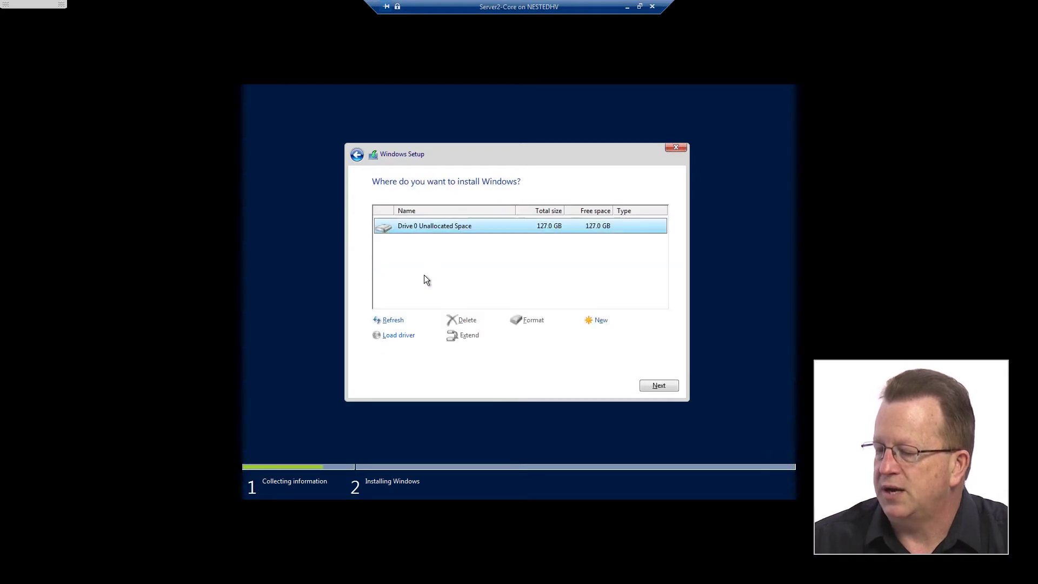
{"action": "left_click", "coordinate": [658, 385]}
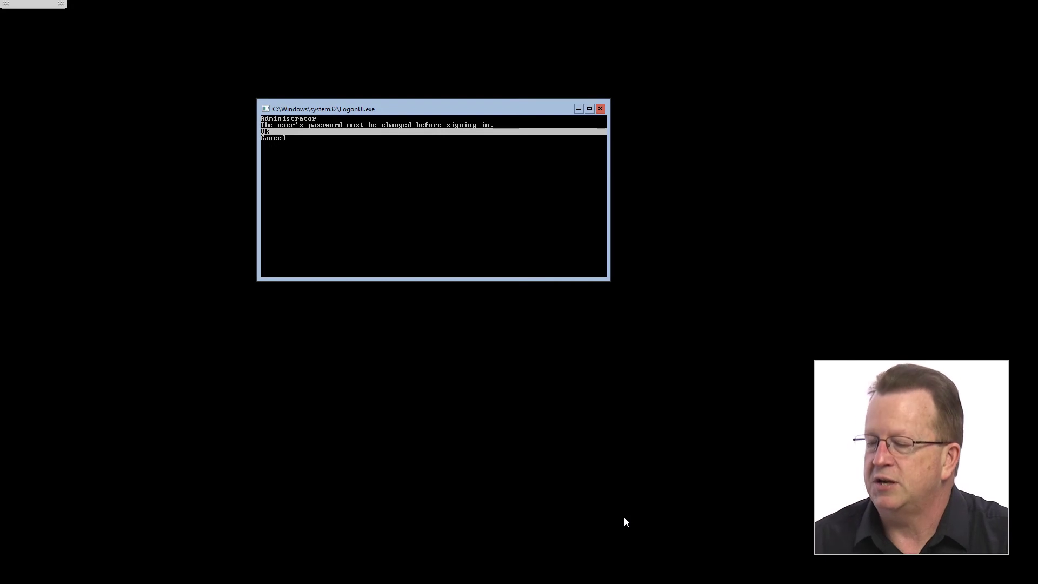
Step: Agree to change the Administrator password and enter the new password in the first field
{"action": "key", "text": "Return"}
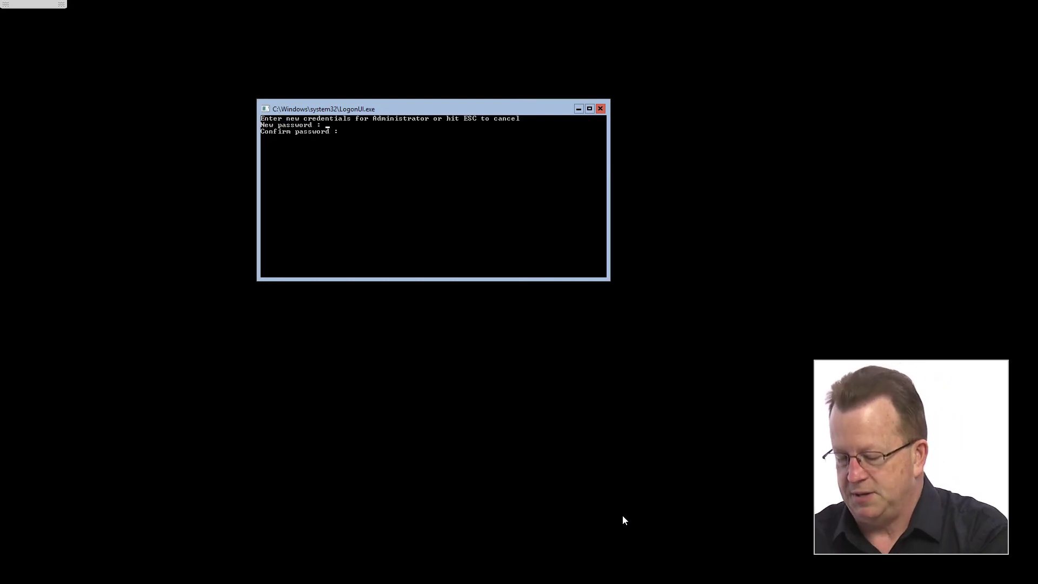
{"action": "type", "text": "**"}
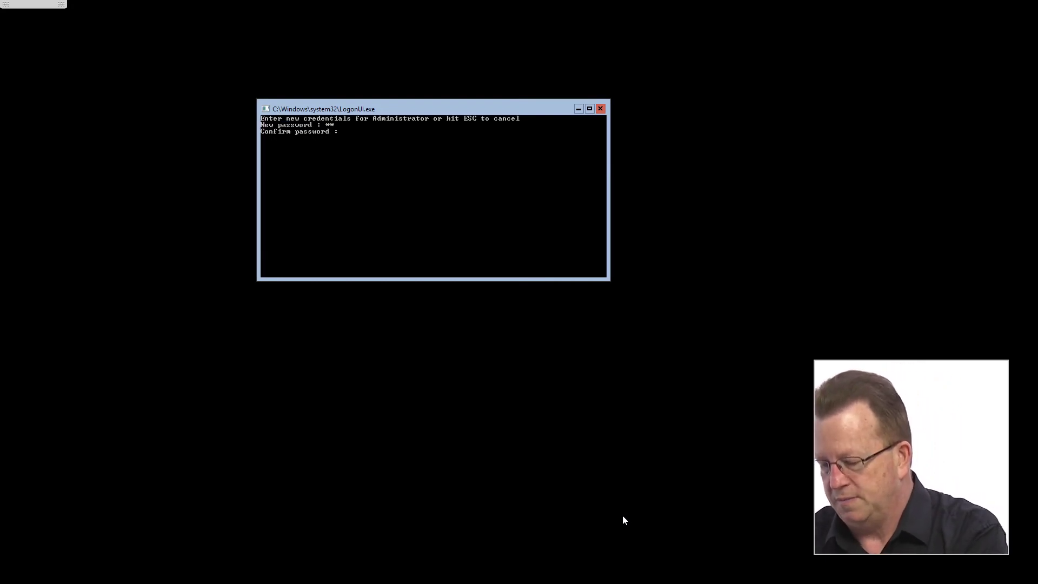
{"action": "type", "text": "******"}
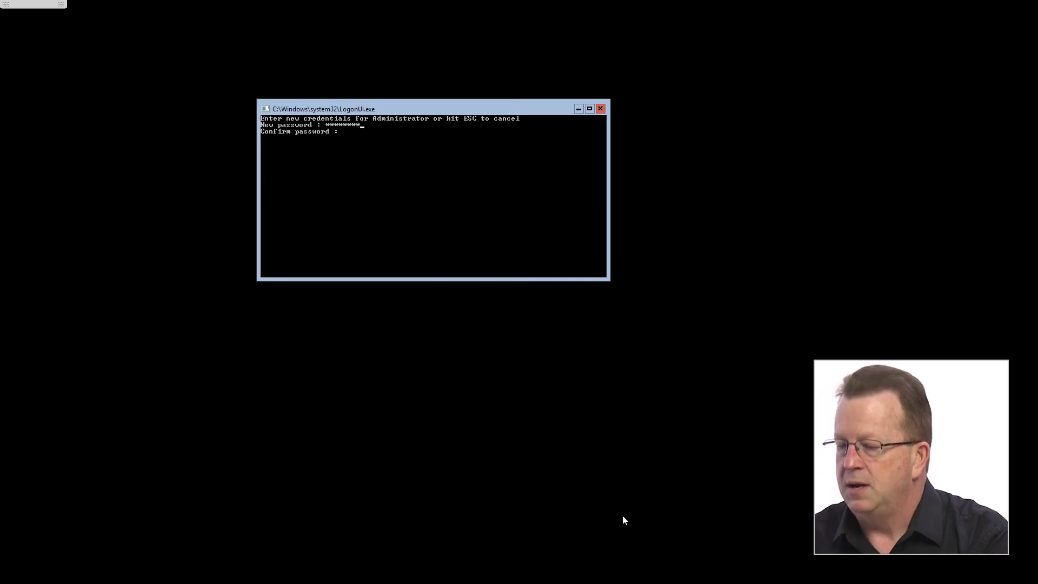
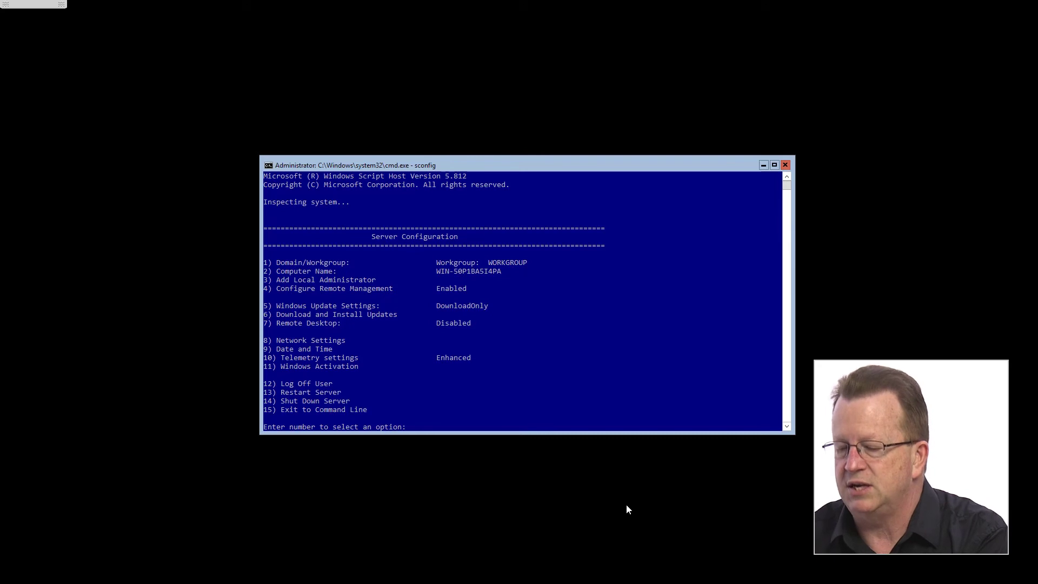
Step: Choose sconfig option 8 to list the network adapters, showing the Hyper-V adapter at 169.254.132.153
{"action": "type", "text": "8"}
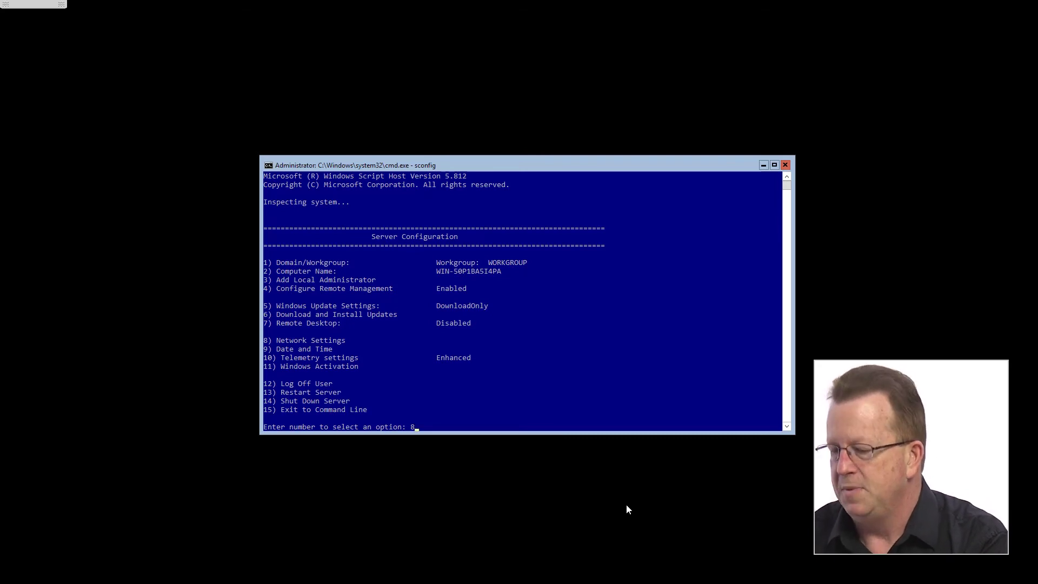
{"action": "key", "text": "Return"}
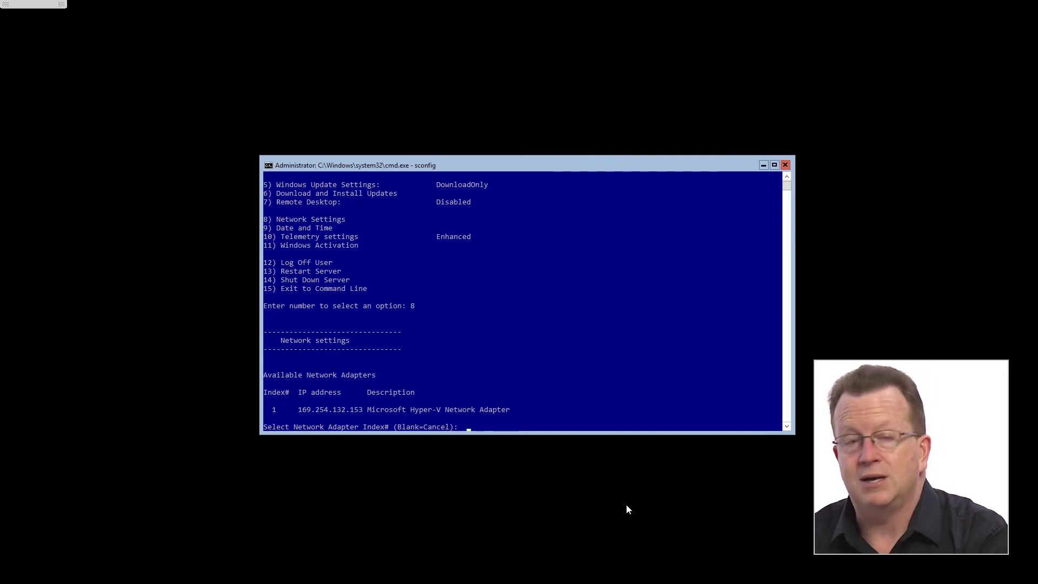
Step: Give adapter 1 static IP 172.16.0.20, mask 255.255.0.0 and gateway 172.16.0.1
{"action": "key", "text": "Return"}
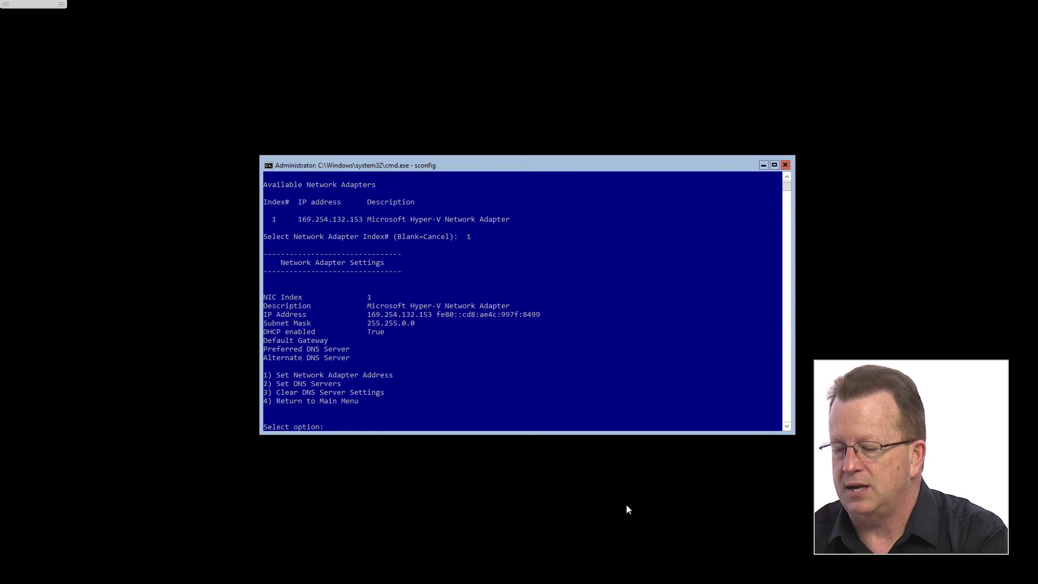
{"action": "type", "text": "1"}
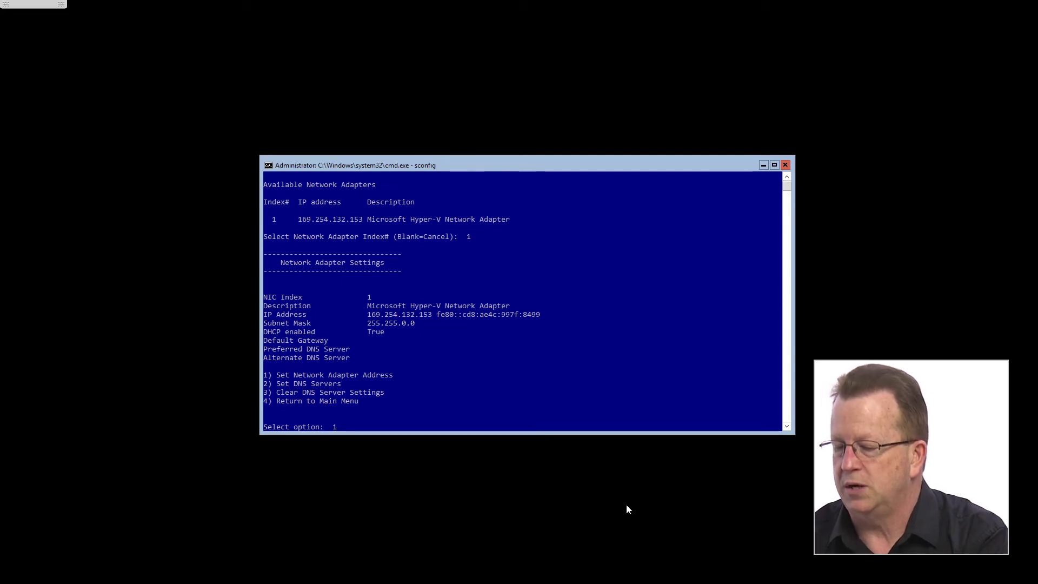
{"action": "key", "text": "Return"}
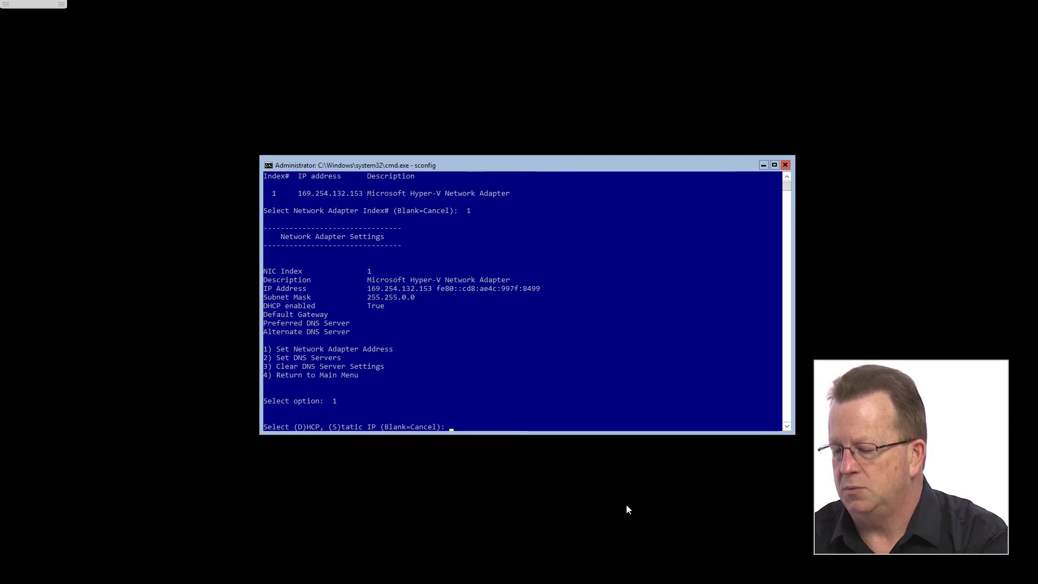
{"action": "type", "text": "s"}
{"action": "key", "text": "Return"}
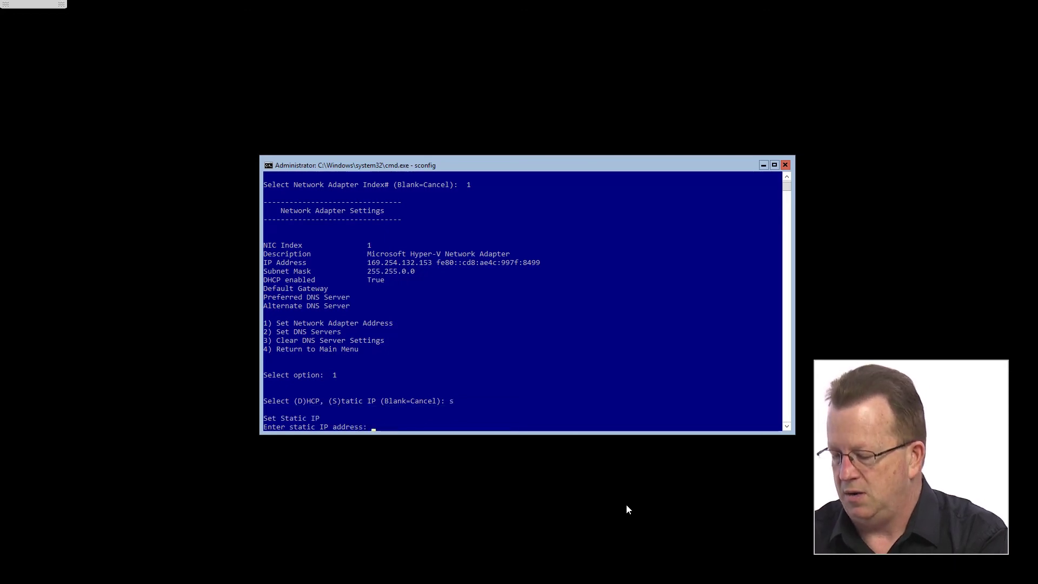
{"action": "type", "text": "172.16"}
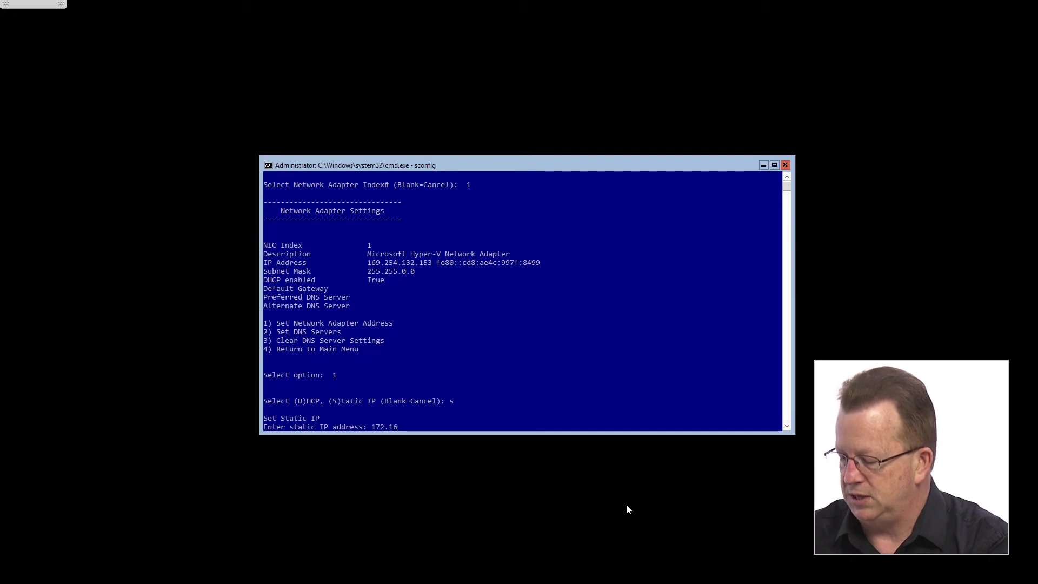
{"action": "type", "text": ".0.20"}
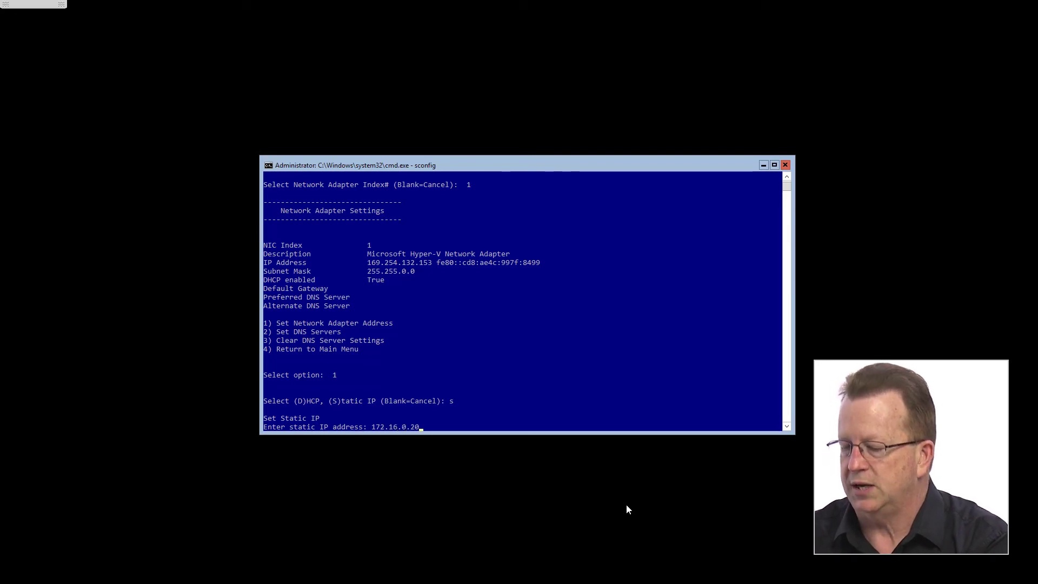
{"action": "key", "text": "Return"}
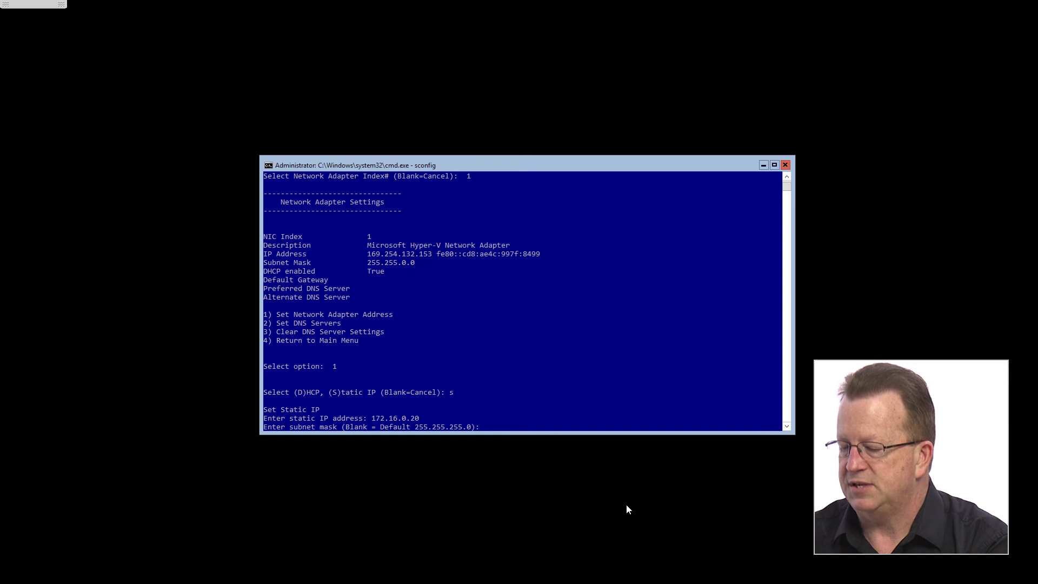
{"action": "type", "text": "255.255.0"}
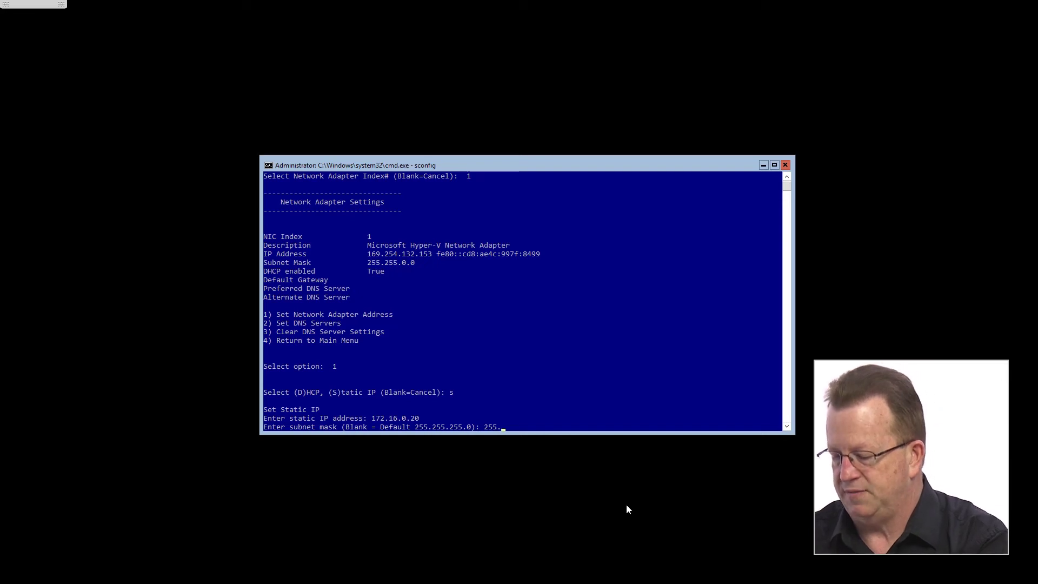
{"action": "type", "text": ".0"}
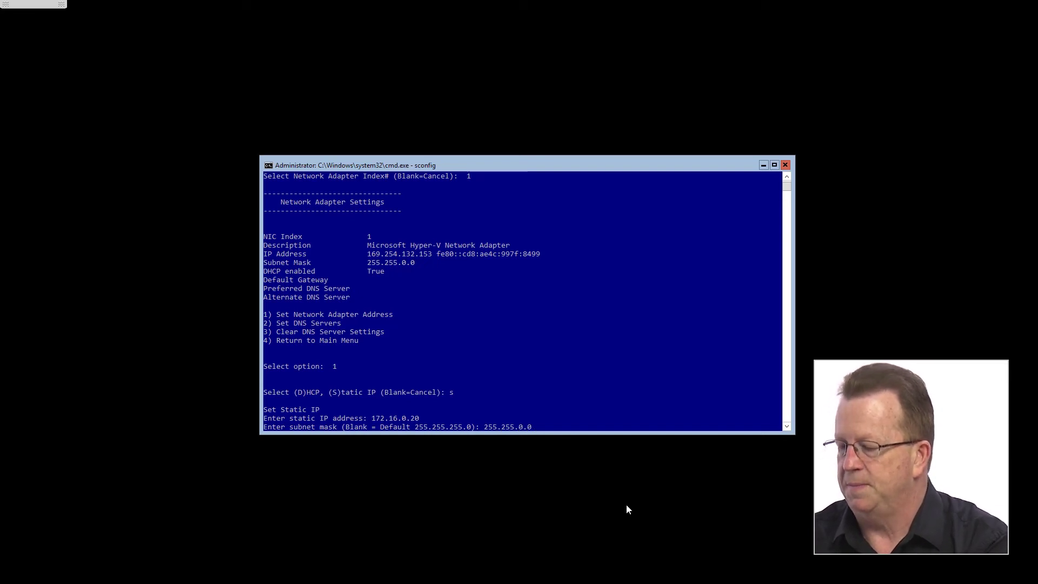
{"action": "key", "text": "Return"}
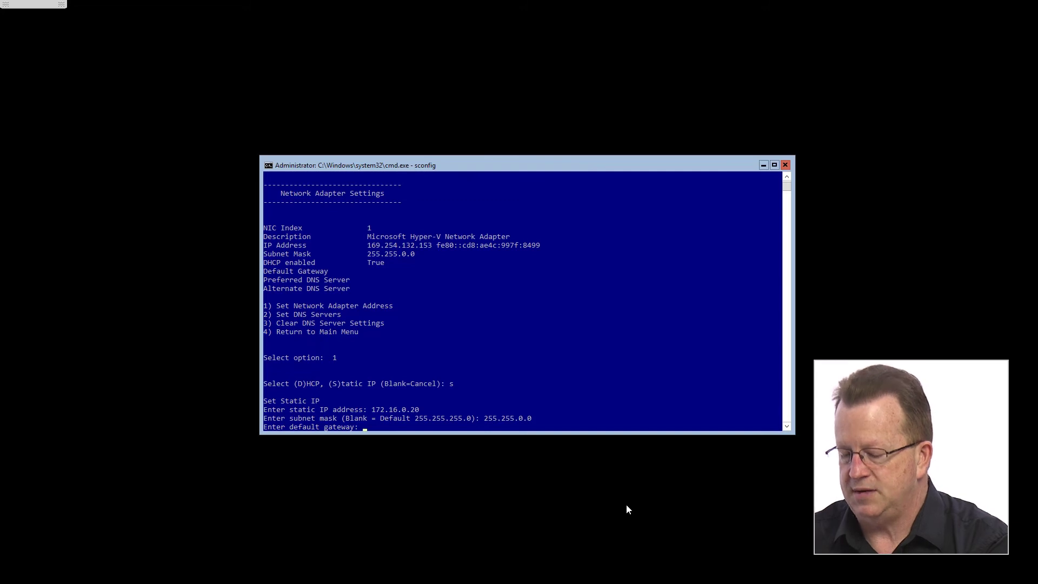
{"action": "type", "text": "172.16"}
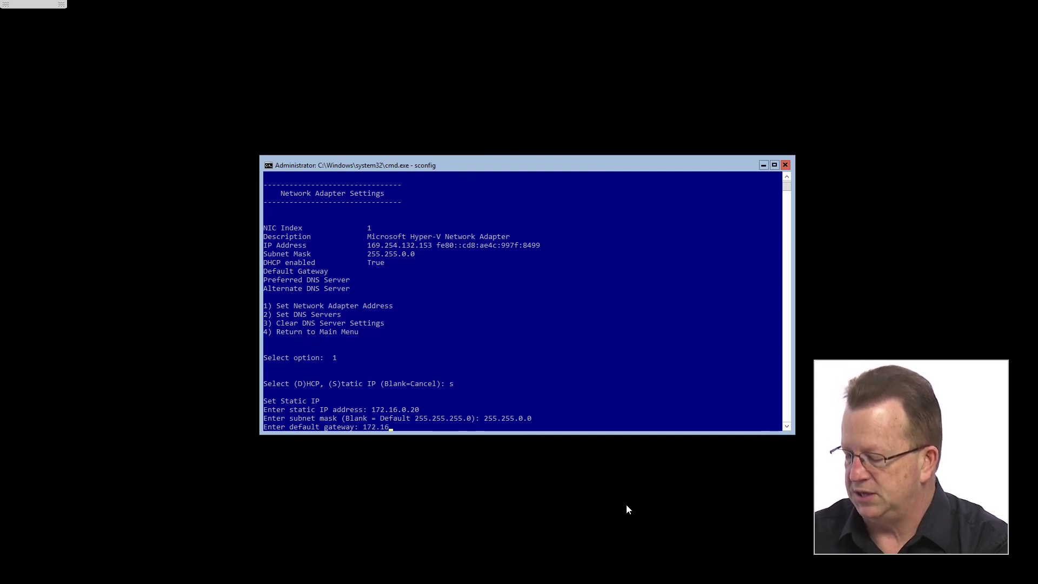
{"action": "type", "text": ".0.1"}
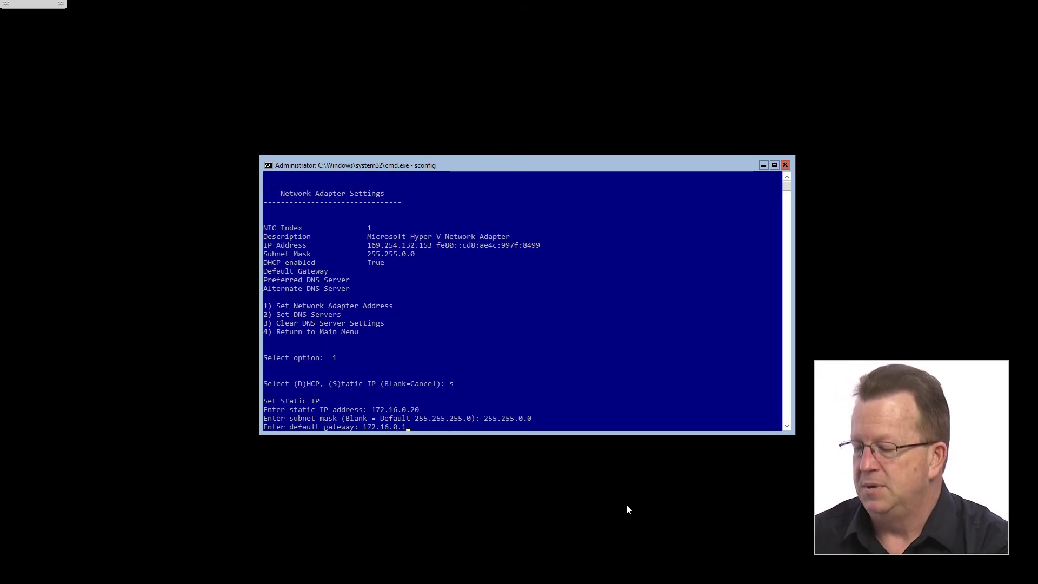
{"action": "key", "text": "Return"}
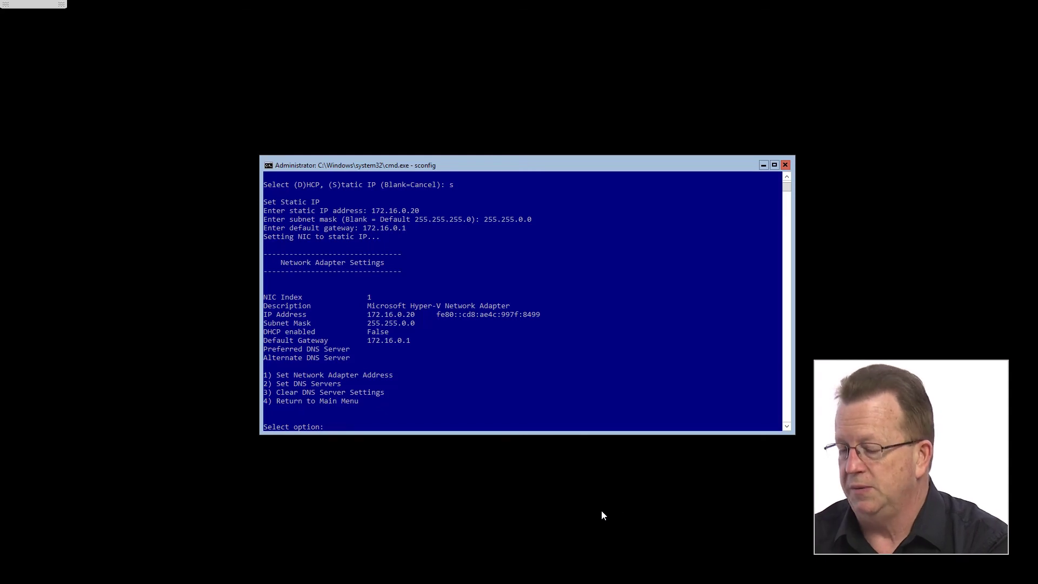
Step: Set the adapter's preferred DNS server to 172.16.0.10, leaving the alternate DNS blank
{"action": "type", "text": "2"}
{"action": "key", "text": "Return"}
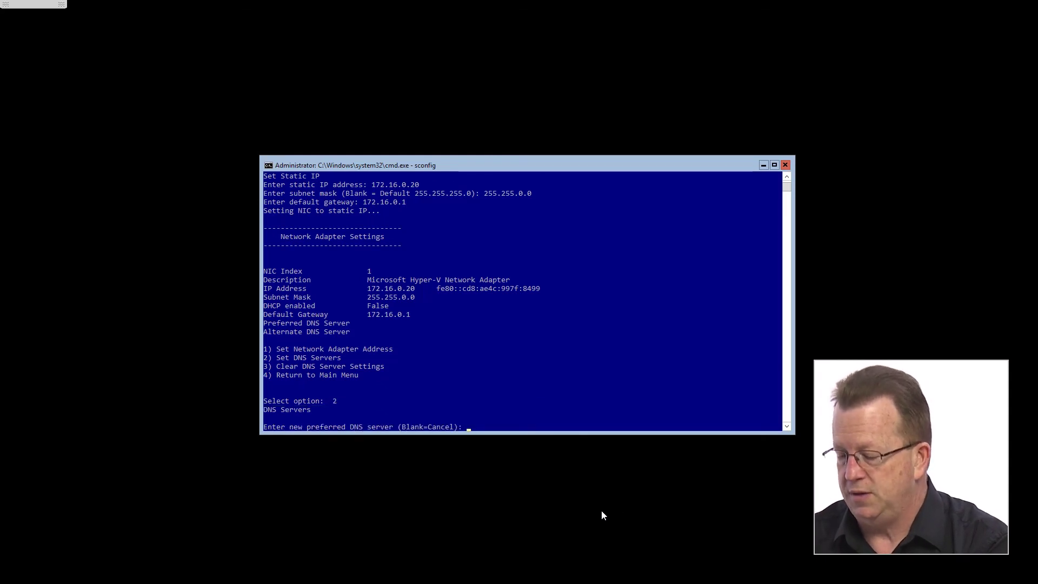
{"action": "type", "text": "172.16"}
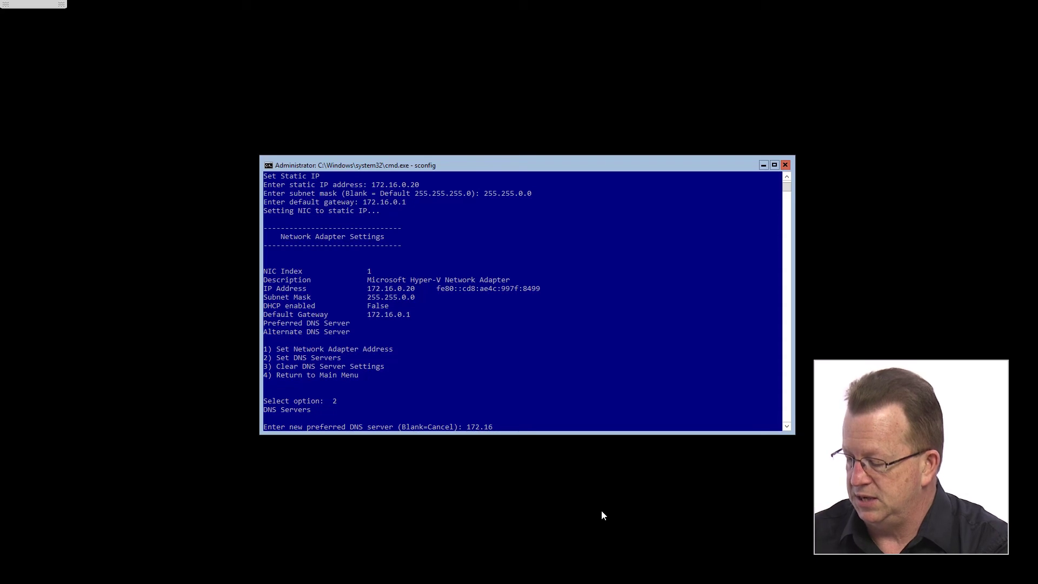
{"action": "type", "text": ".0.10"}
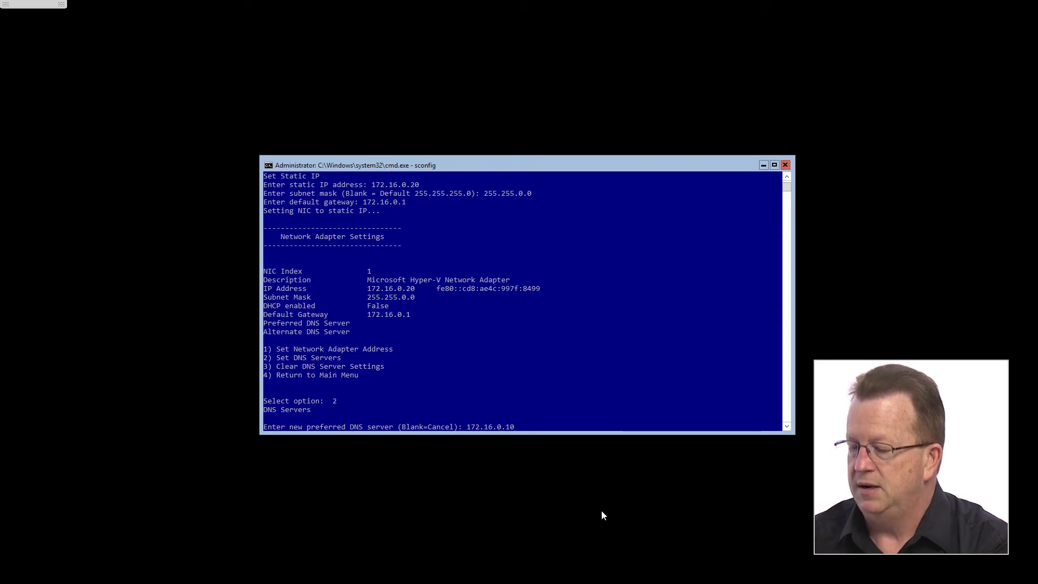
{"action": "key", "text": "Return"}
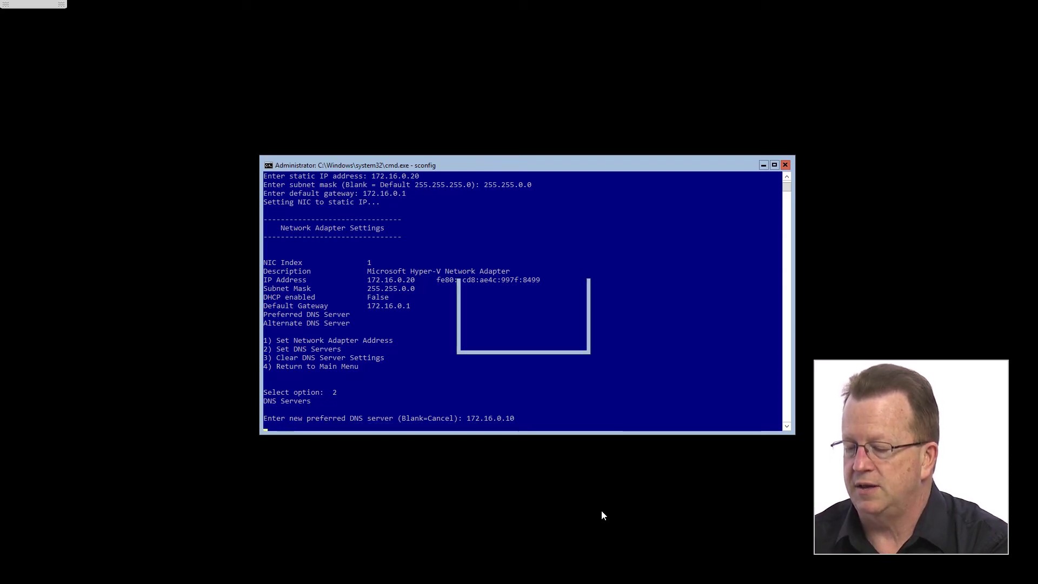
{"action": "key", "text": "Return"}
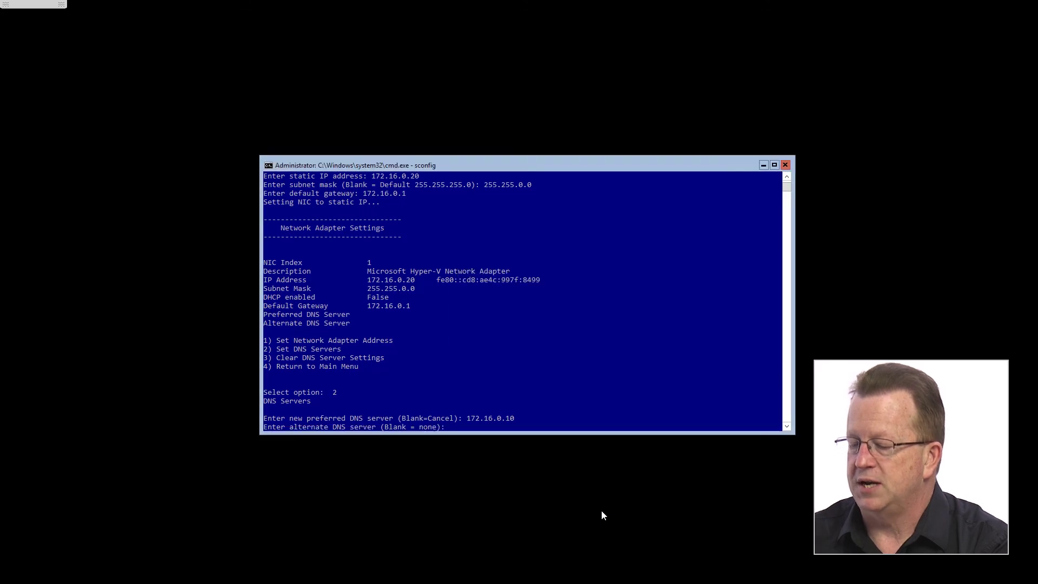
{"action": "key", "text": "Return"}
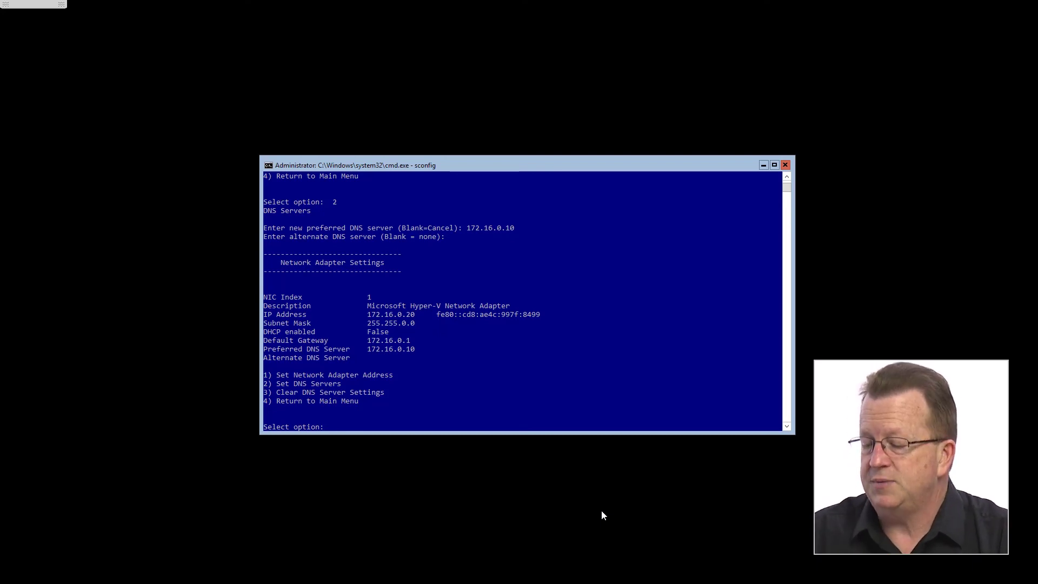
Step: From the main menu, rename the computer to Server2Core and decline the immediate restart
{"action": "type", "text": "4"}
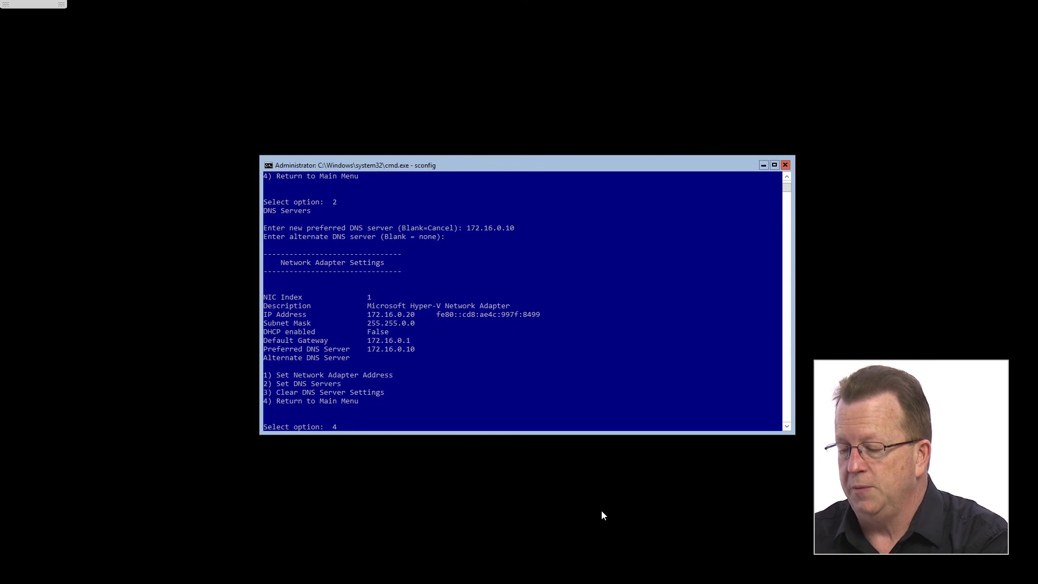
{"action": "key", "text": "Return"}
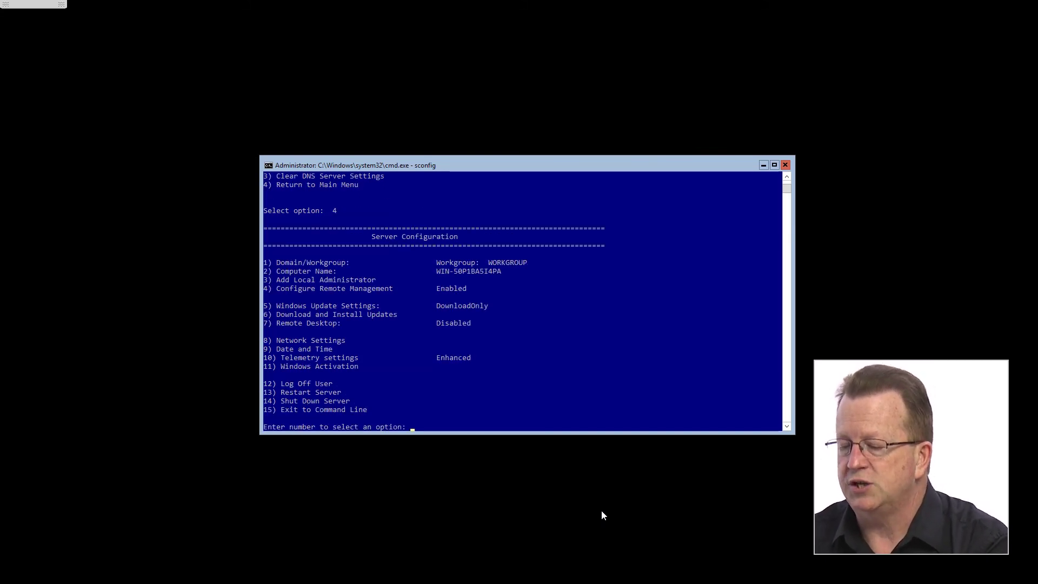
{"action": "type", "text": "2"}
{"action": "key", "text": "Return"}
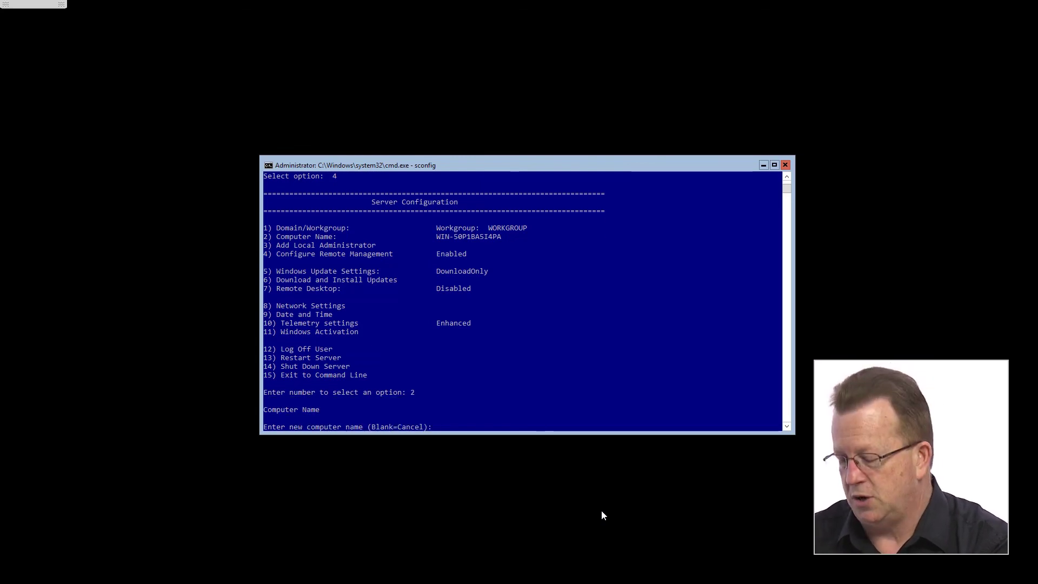
{"action": "type", "text": "Server2"}
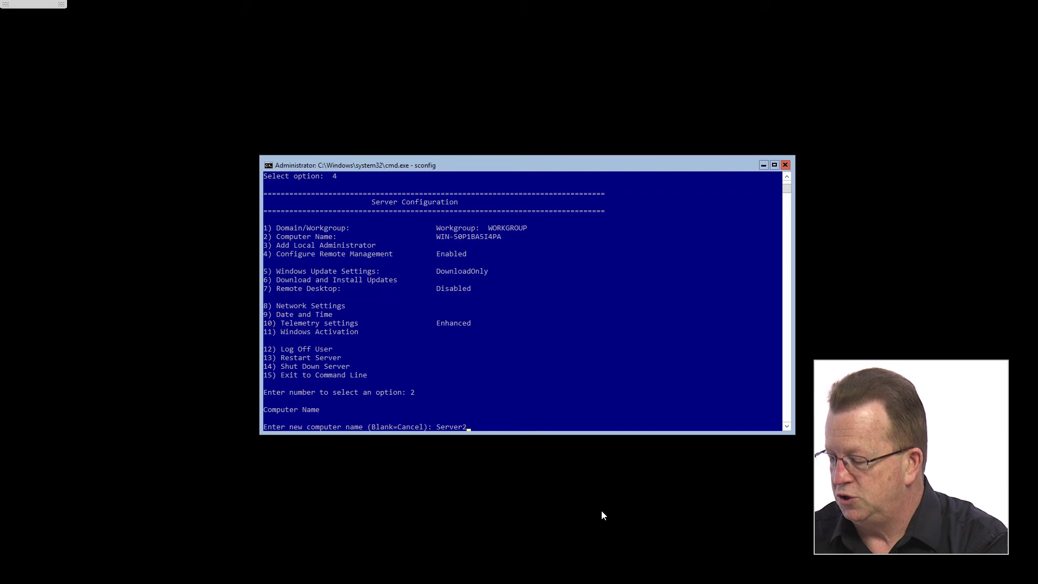
{"action": "type", "text": "Core"}
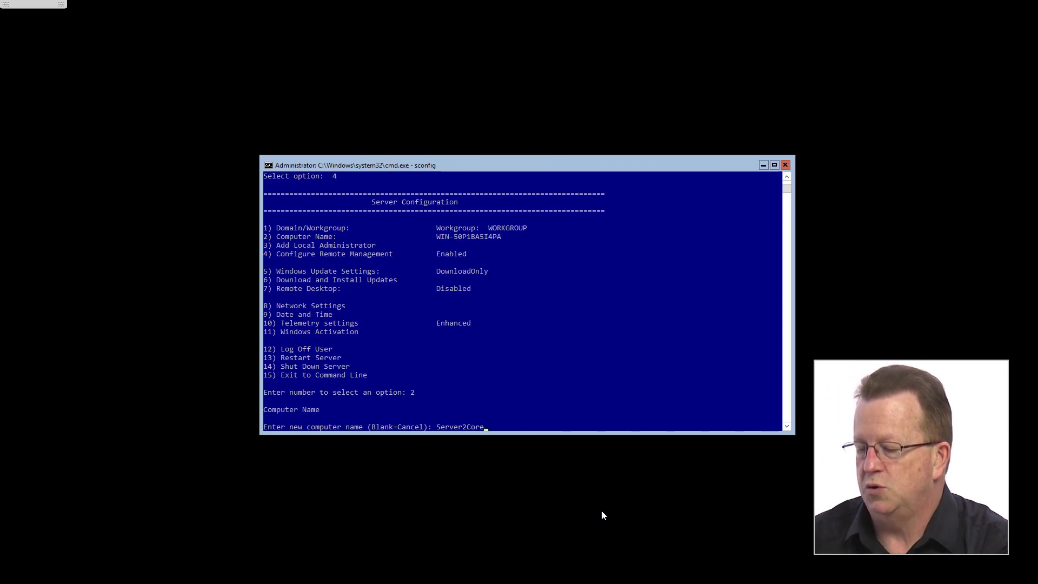
{"action": "key", "text": "Return"}
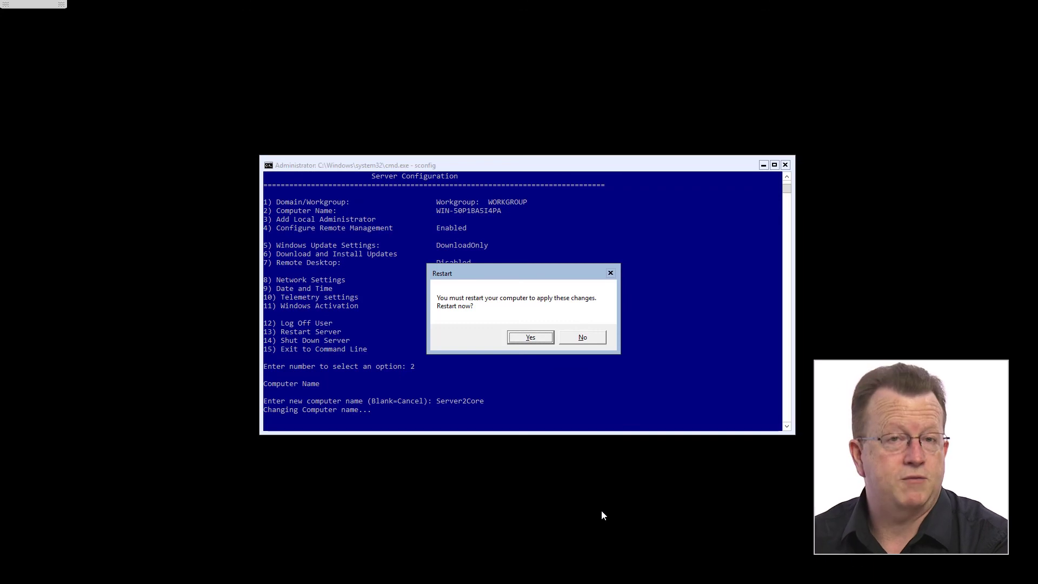
{"action": "left_click", "coordinate": [580, 337]}
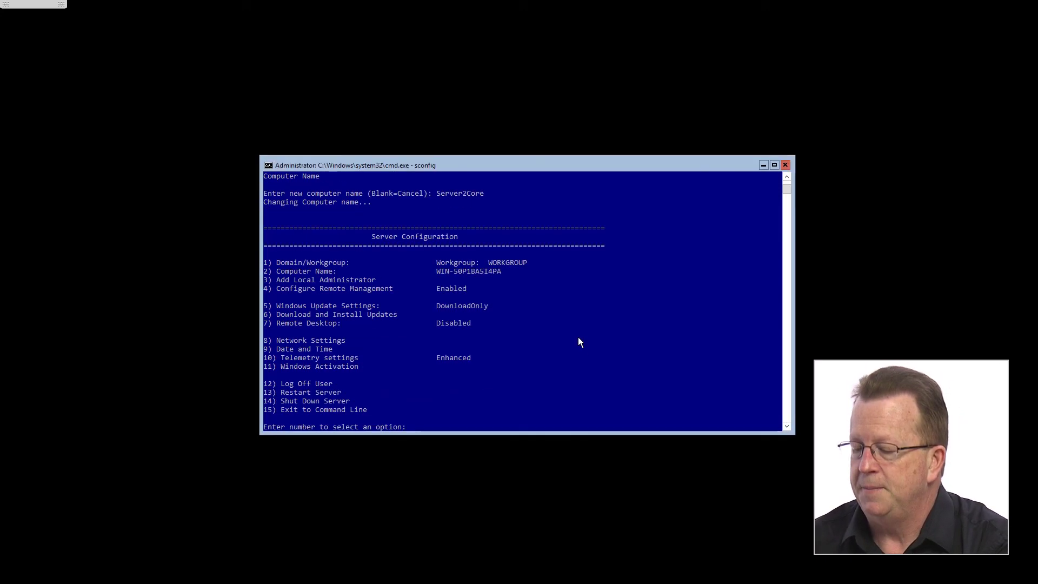